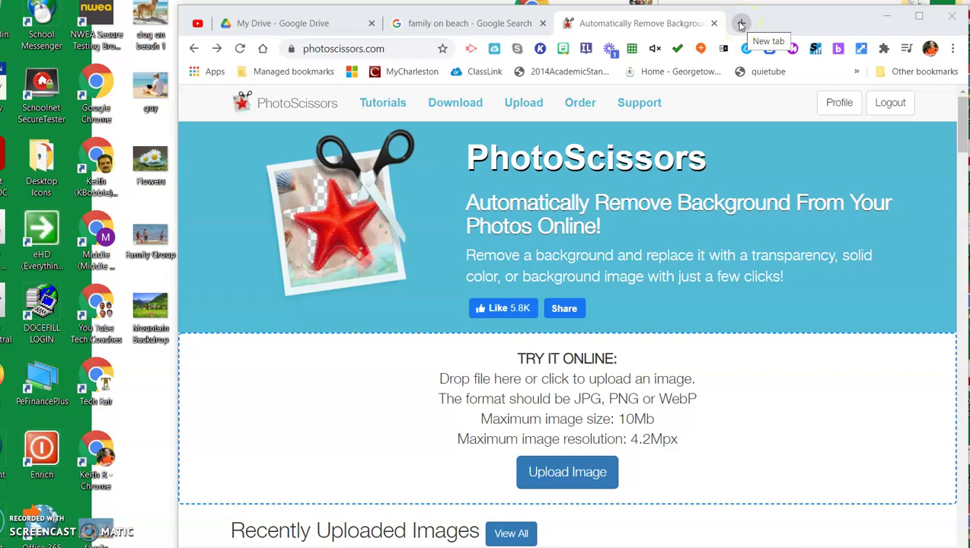
# Switch to the 'family on beach' image results and scroll down to the beach family photos
pyautogui.click(506, 25)
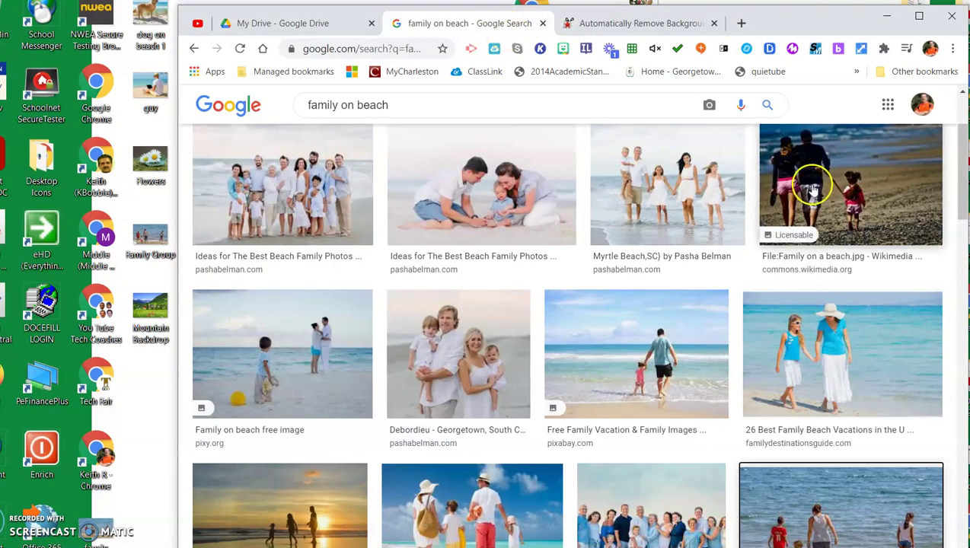
pyautogui.scroll(-3, 772, 274)
pyautogui.scroll(3, 772, 271)
pyautogui.scroll(-4, 773, 281)
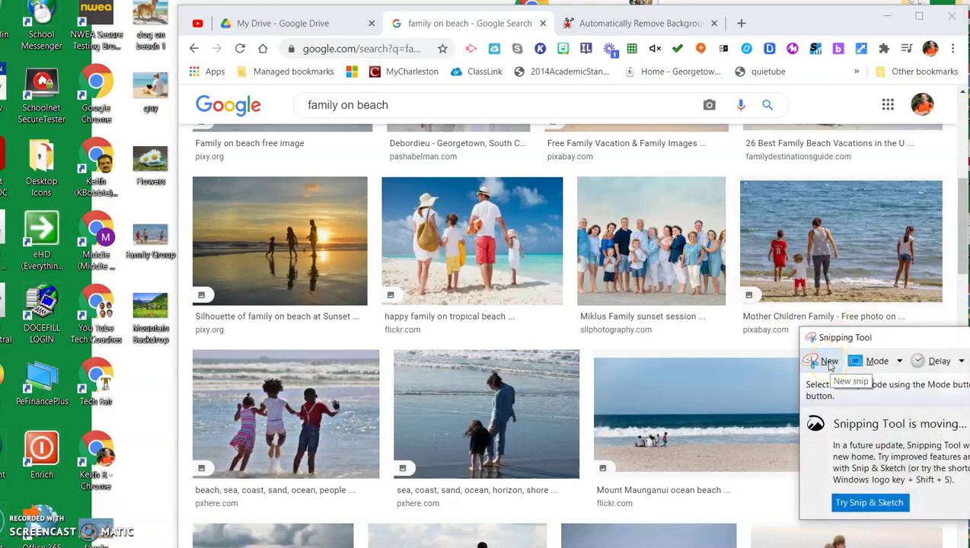
# Snip the small beach family thumbnail as a trial, then close it without saving
pyautogui.click(829, 364)
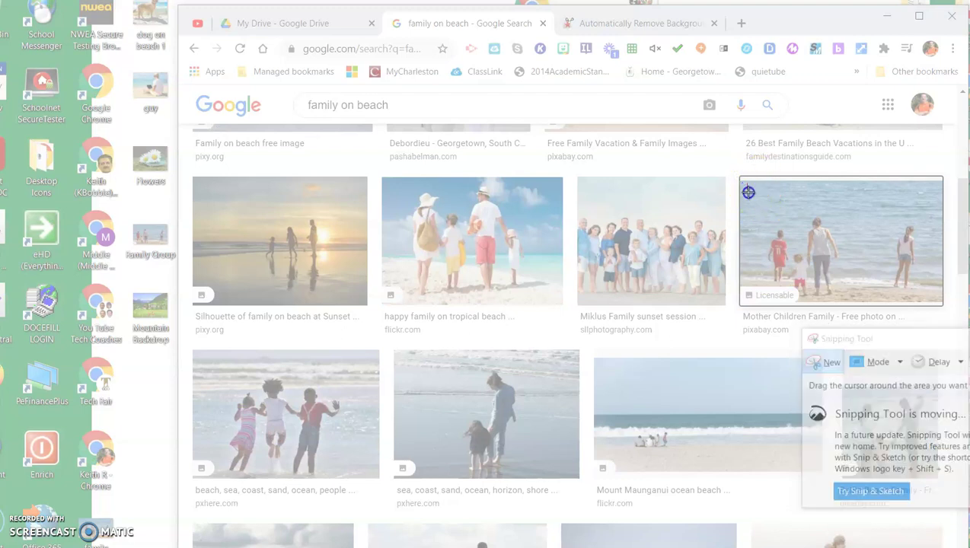
pyautogui.moveTo(752, 206); pyautogui.dragTo(937, 306)
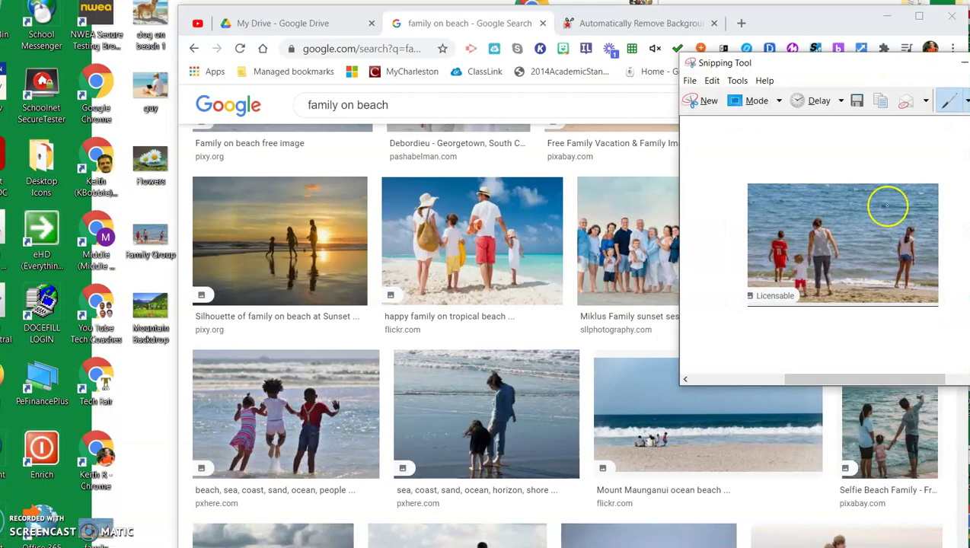
pyautogui.click(700, 100)
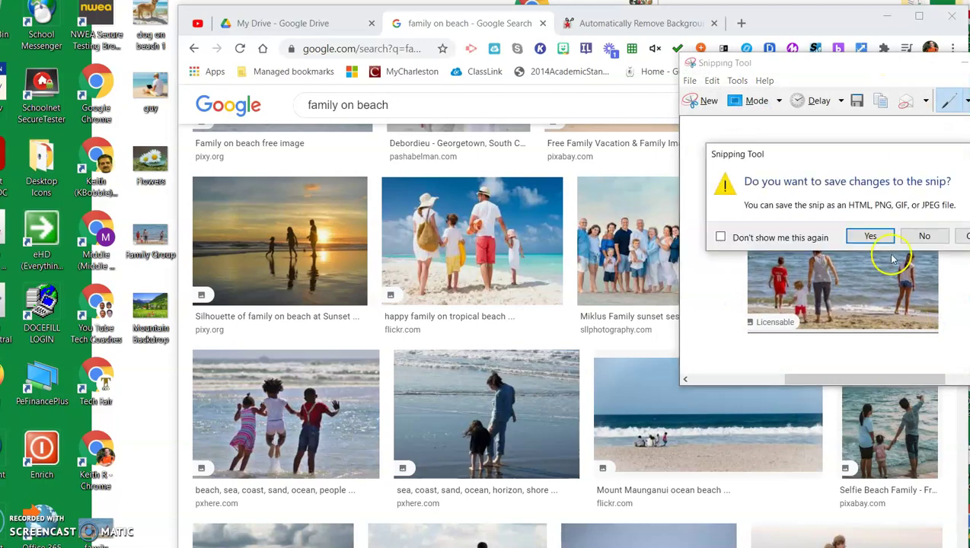
pyautogui.click(921, 236)
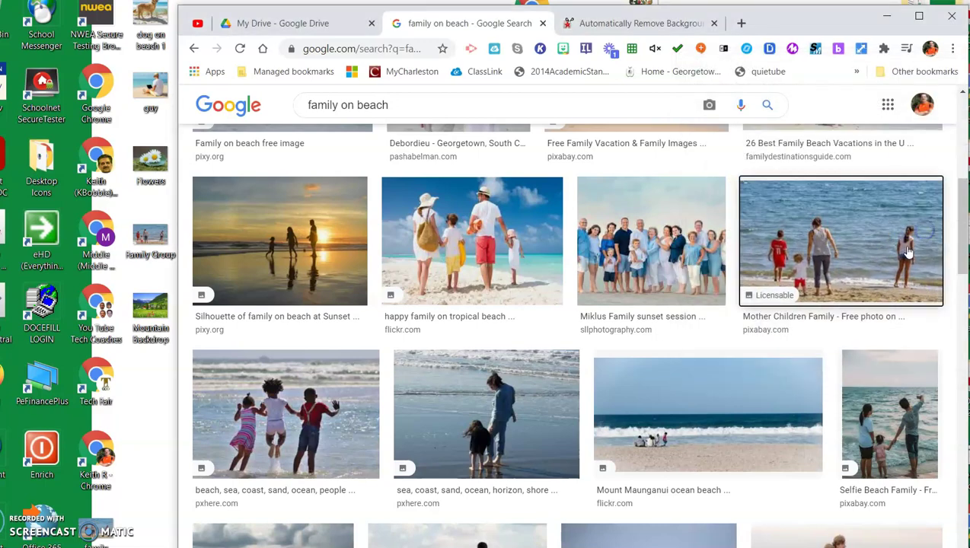
pyautogui.scroll(3, 844, 255)
pyautogui.scroll(2, 837, 251)
pyautogui.scroll(-4, 853, 381)
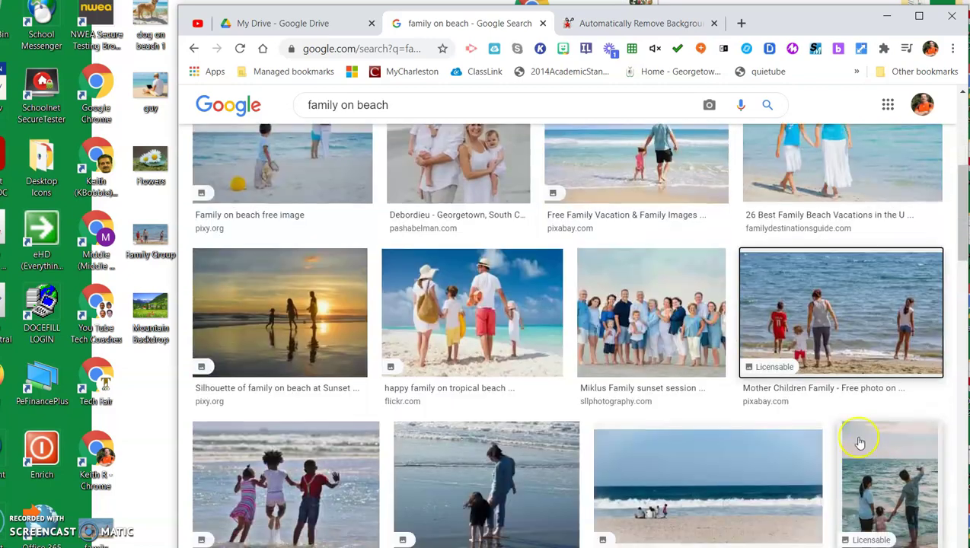
# Enlarge the Mother Children Family photo in the preview and snip the large image
pyautogui.click(870, 329)
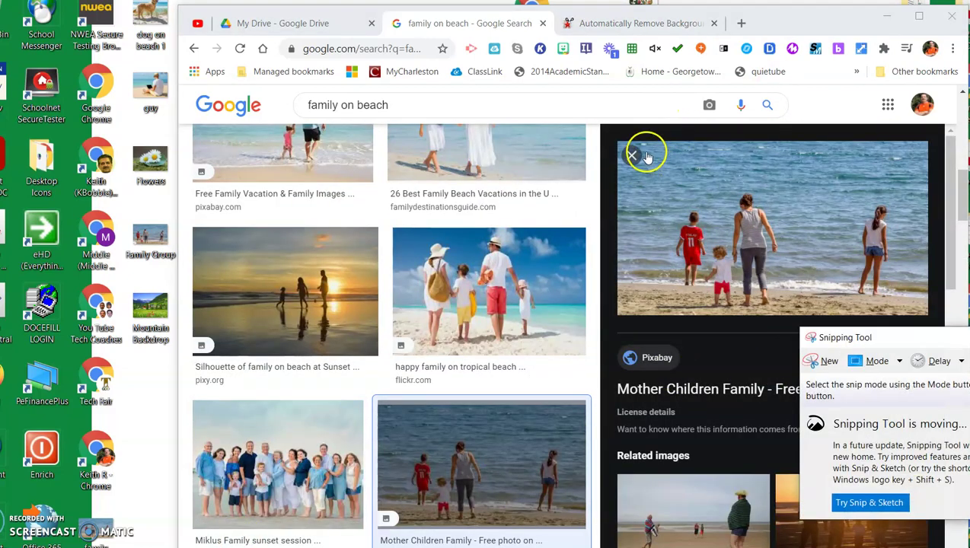
pyautogui.click(826, 361)
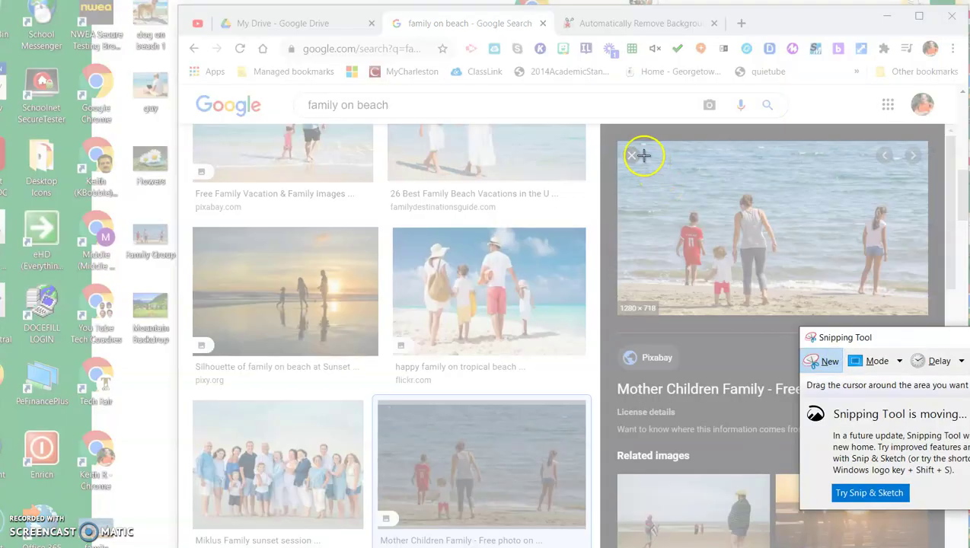
pyautogui.moveTo(644, 156); pyautogui.dragTo(917, 310)
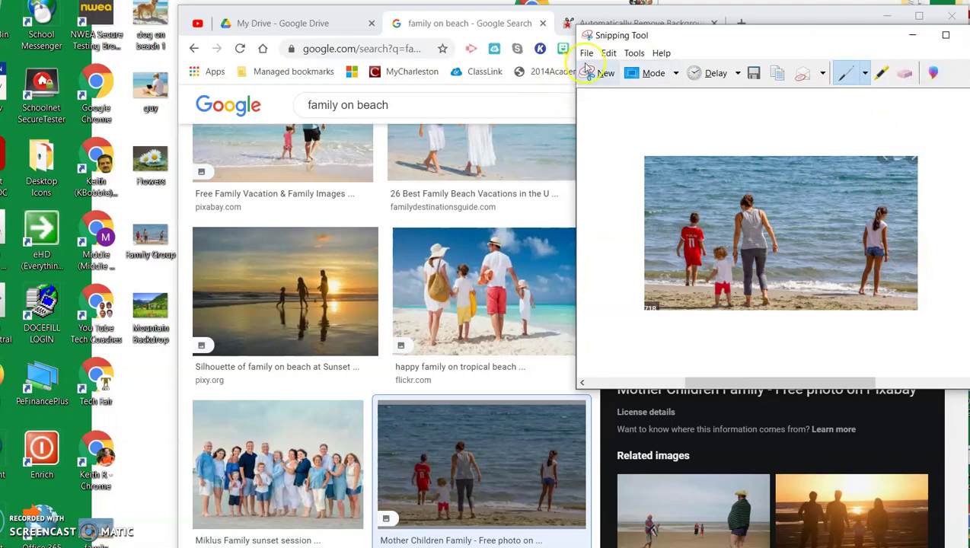
# Save the snip to the Desktop as the JPEG 'AAA Beach'
pyautogui.click(586, 52)
pyautogui.click(613, 82)
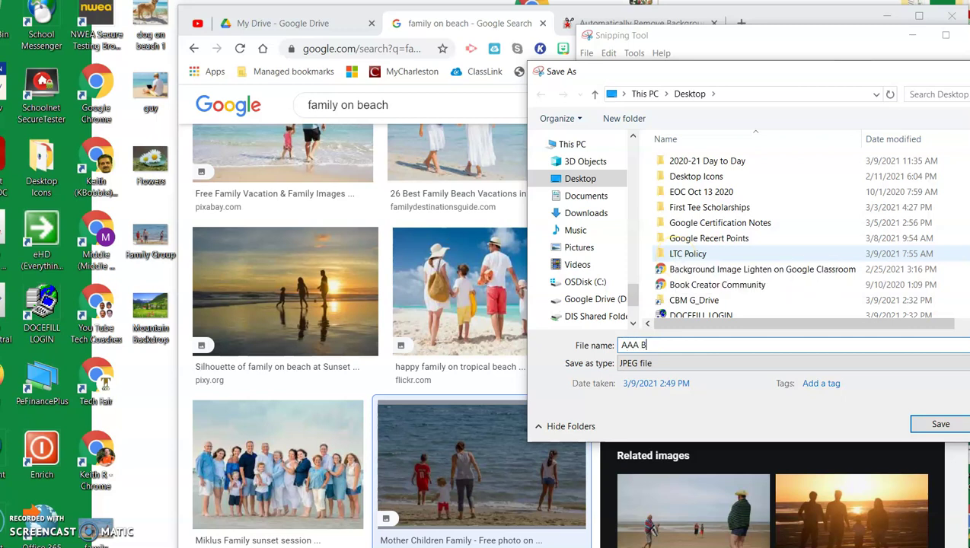
pyautogui.write('AAA Beach')
pyautogui.click(939, 424)
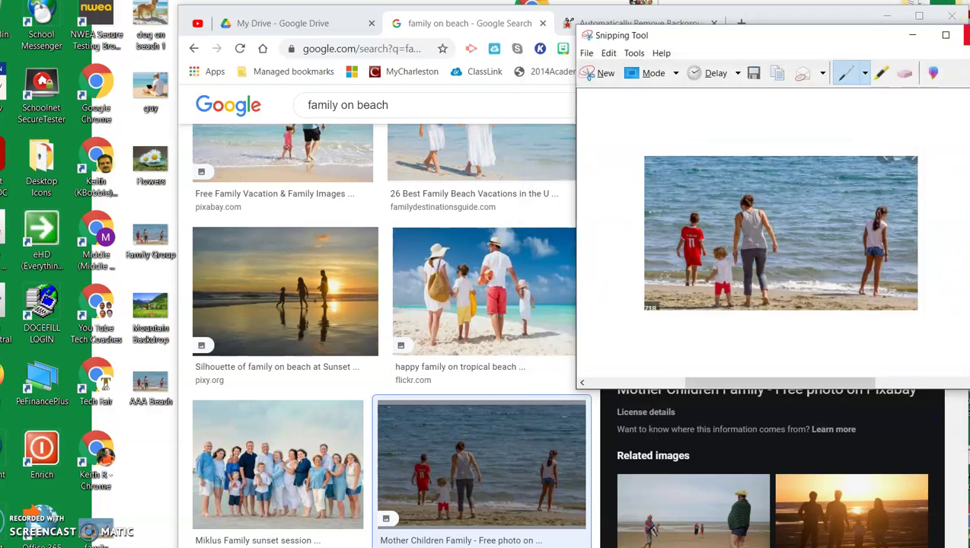
# Close Snipping Tool and drop the AAA Beach desktop file into PhotoScissors for background removal
pyautogui.click(966, 35)
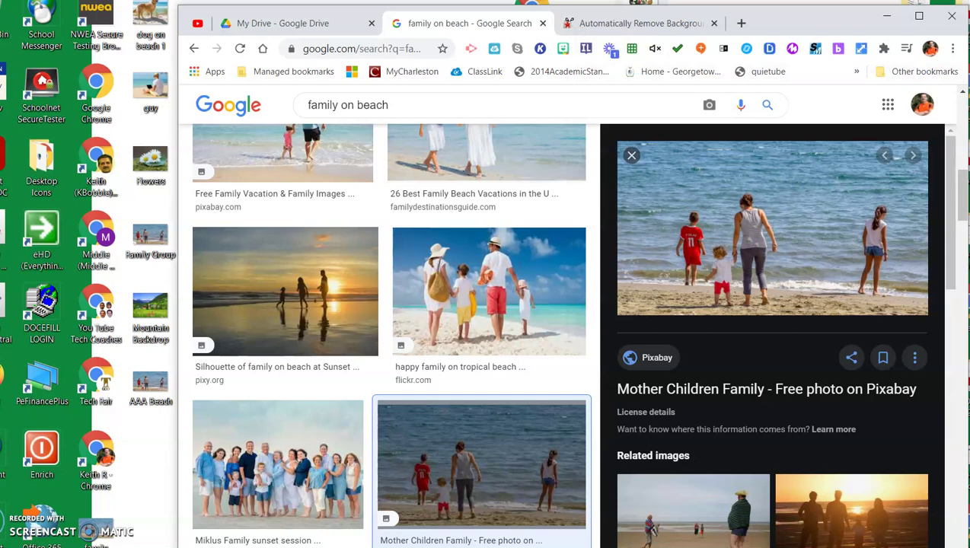
pyautogui.click(634, 24)
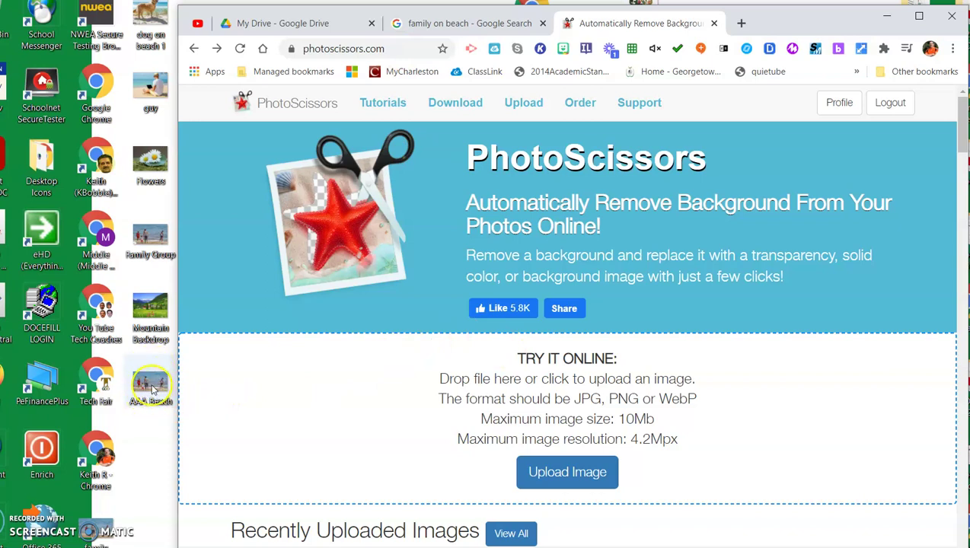
pyautogui.moveTo(149, 385); pyautogui.dragTo(561, 471)
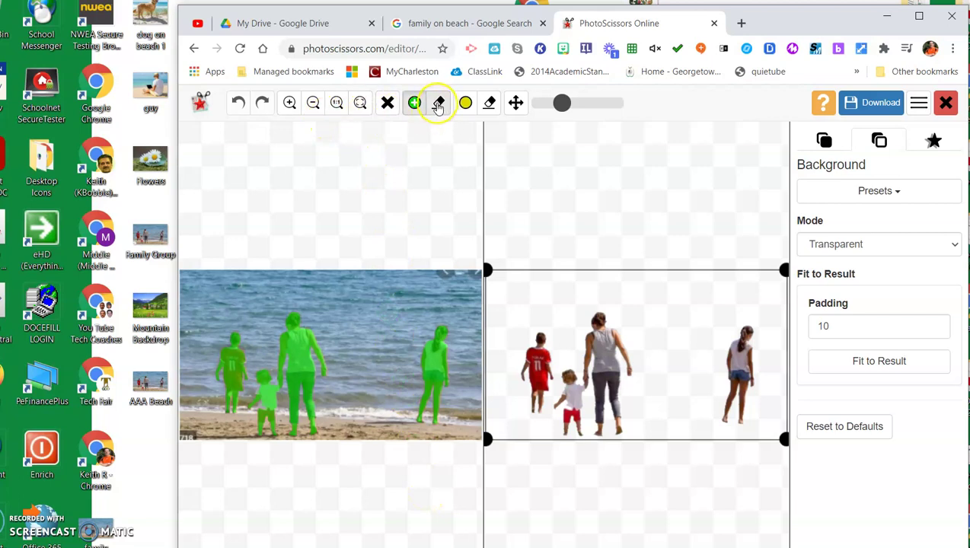
# Erase the green keep marks from the right-hand girl, then enlarge the brush
pyautogui.click(439, 104)
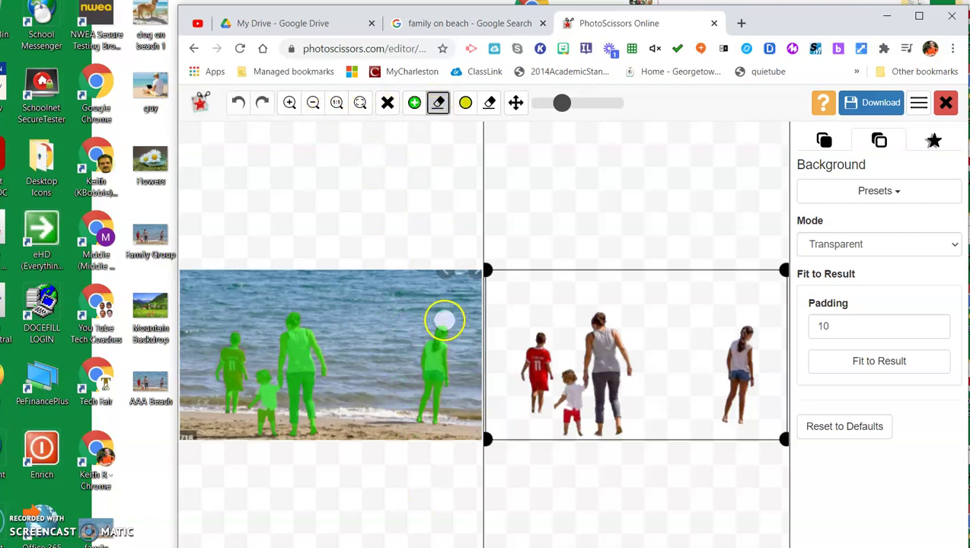
pyautogui.moveTo(439, 326)
pyautogui.mouseDown()
pyautogui.moveTo(423, 398)
pyautogui.moveTo(427, 419)
pyautogui.moveTo(437, 416)
pyautogui.moveTo(451, 356)
pyautogui.moveTo(440, 327)
pyautogui.moveTo(424, 365)
pyautogui.moveTo(427, 415)
pyautogui.mouseUp()
pyautogui.click(432, 402)
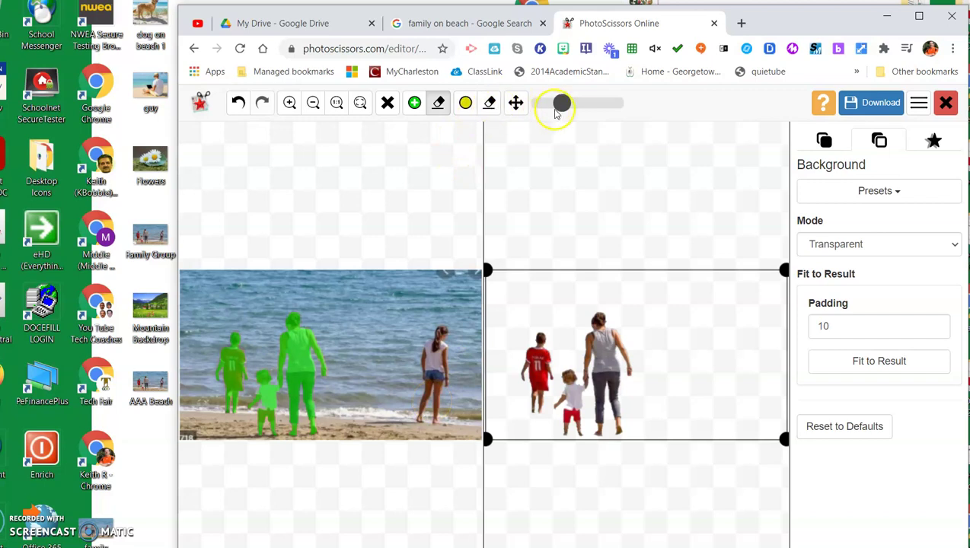
pyautogui.moveTo(561, 104); pyautogui.dragTo(587, 105)
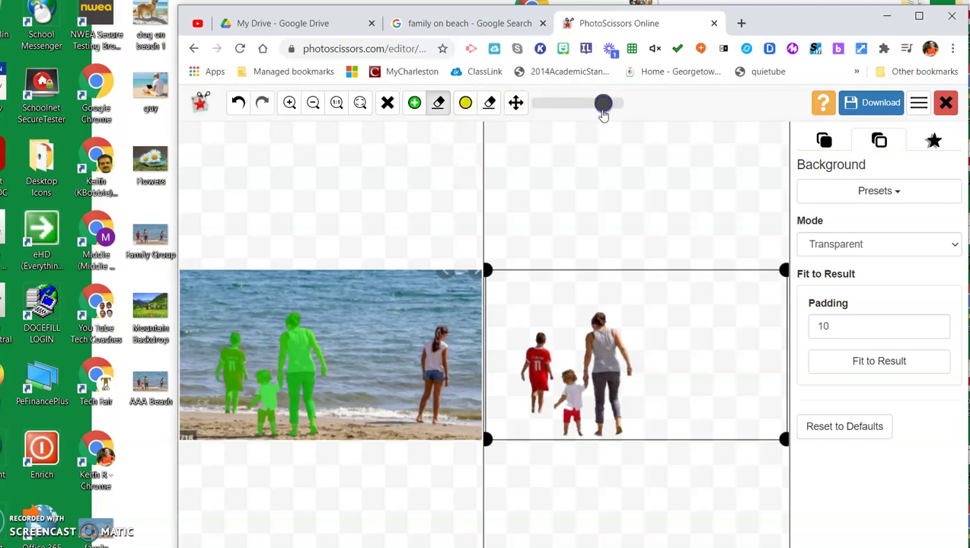
# Mark the standing right-hand girl to keep again using a slightly smaller green brush
pyautogui.click(379, 369)
pyautogui.moveTo(378, 369)
pyautogui.mouseDown()
pyautogui.moveTo(375, 412)
pyautogui.moveTo(365, 308)
pyautogui.moveTo(453, 286)
pyautogui.moveTo(284, 275)
pyautogui.moveTo(233, 282)
pyautogui.moveTo(322, 287)
pyautogui.moveTo(378, 313)
pyautogui.moveTo(386, 394)
pyautogui.moveTo(397, 313)
pyautogui.mouseUp()
pyautogui.click(414, 104)
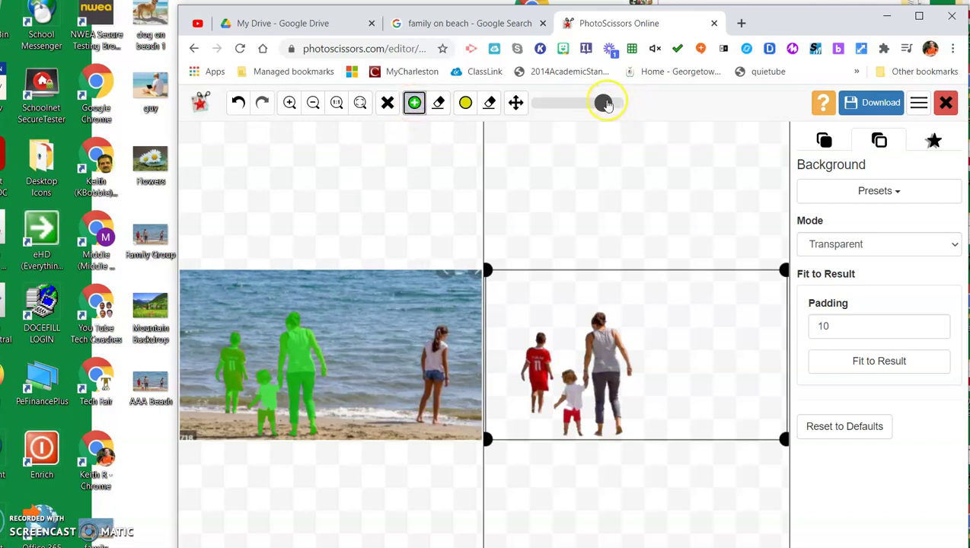
pyautogui.moveTo(603, 103); pyautogui.dragTo(578, 104)
pyautogui.moveTo(433, 320)
pyautogui.mouseDown()
pyautogui.moveTo(441, 331)
pyautogui.moveTo(432, 423)
pyautogui.mouseUp()
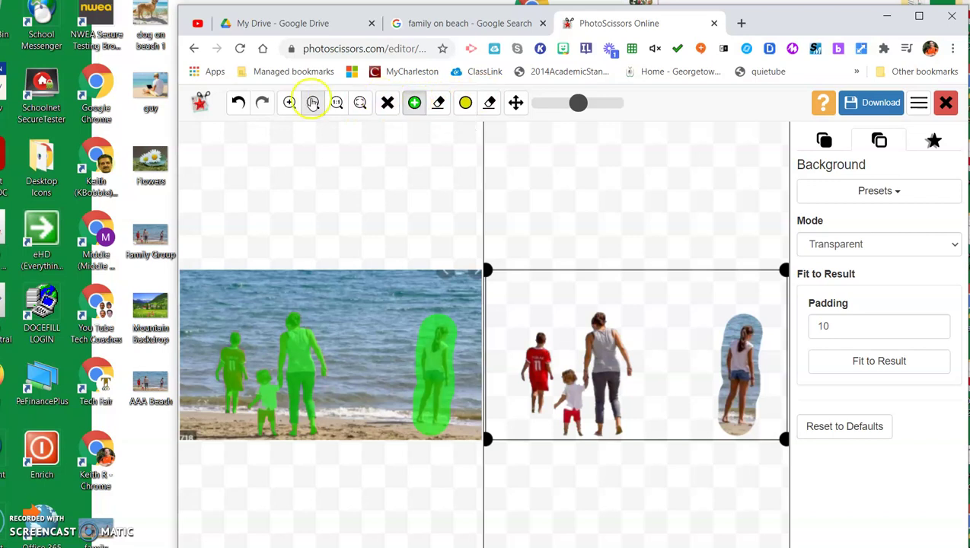
# Undo the girl's keep stroke and narrow the result frame to the mother and two children
pyautogui.click(238, 102)
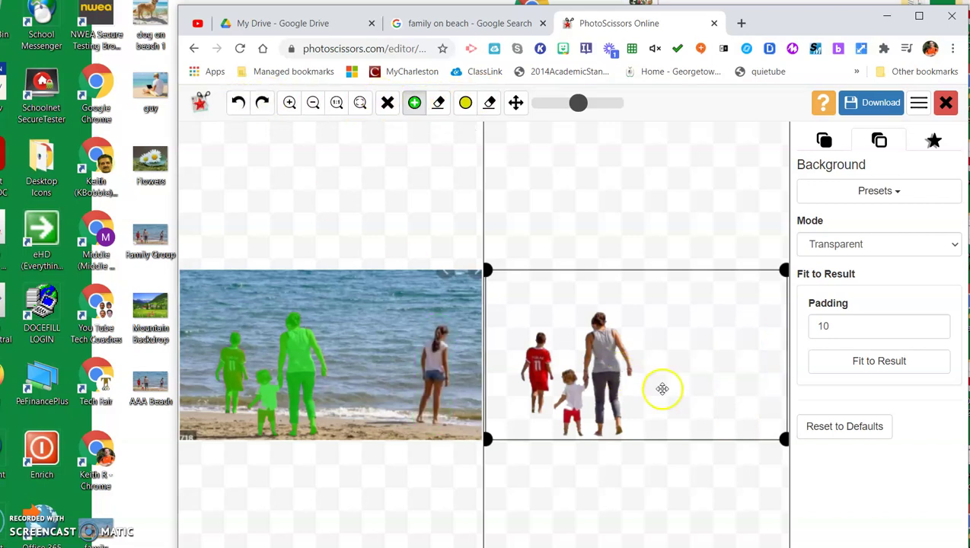
pyautogui.moveTo(784, 438); pyautogui.dragTo(659, 457)
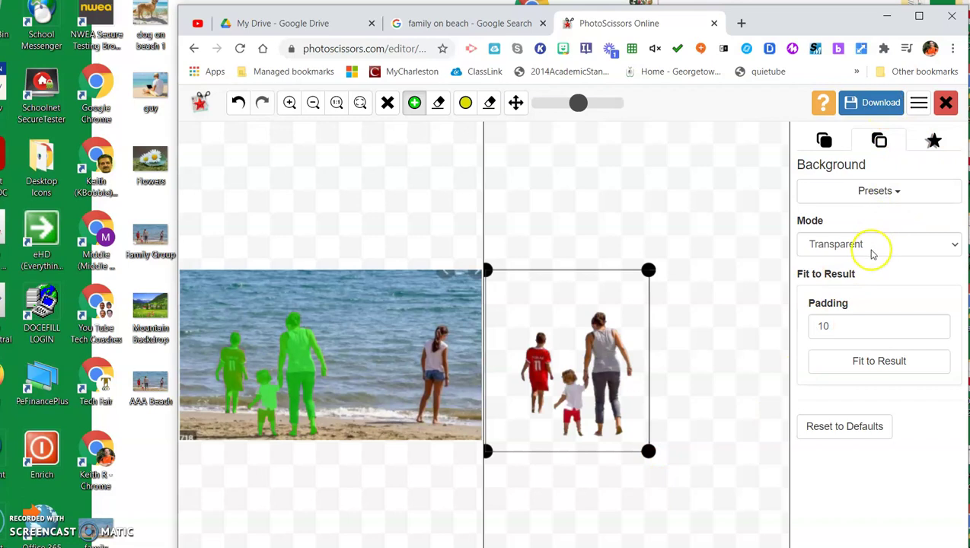
# Give the cut-out a solid white background after trying red, and widen the frame slightly right
pyautogui.click(872, 246)
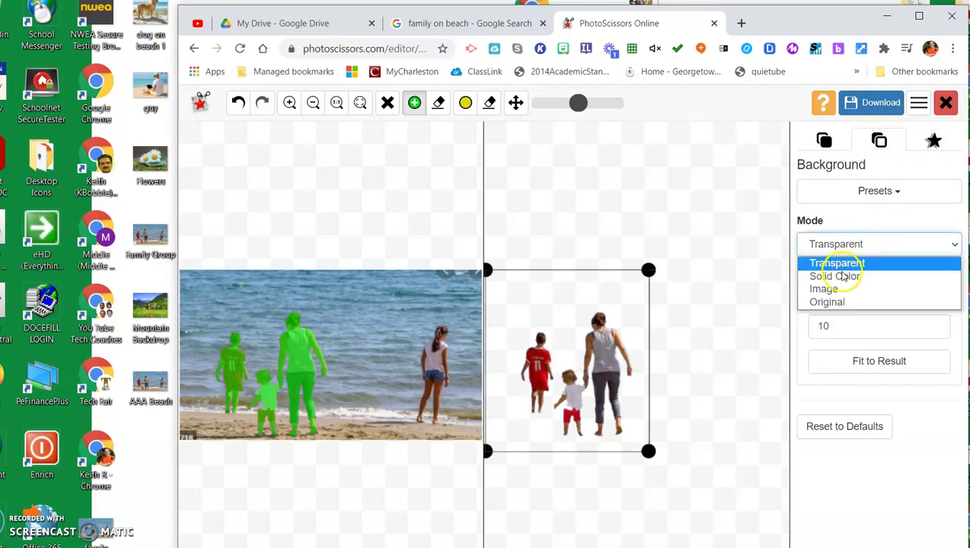
pyautogui.click(842, 277)
pyautogui.click(853, 299)
pyautogui.click(902, 341)
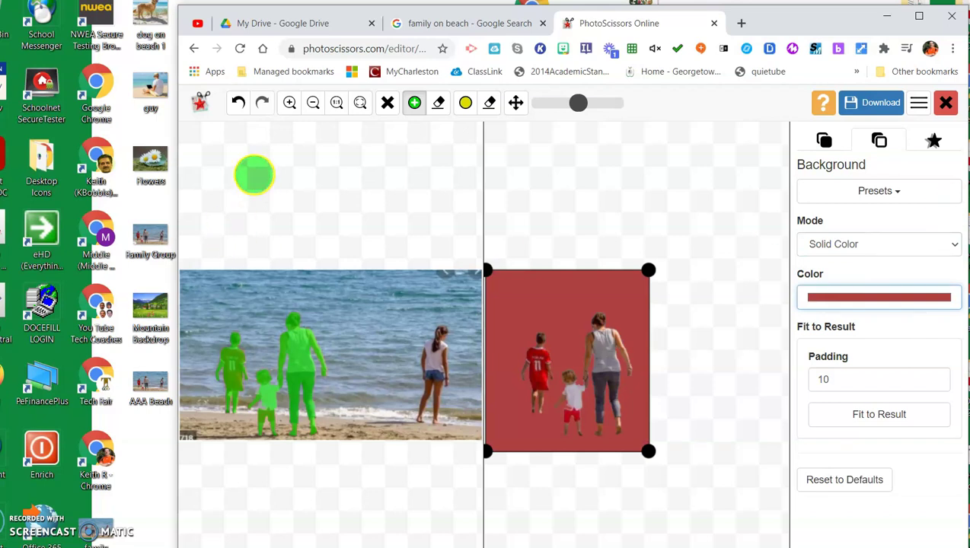
pyautogui.click(238, 102)
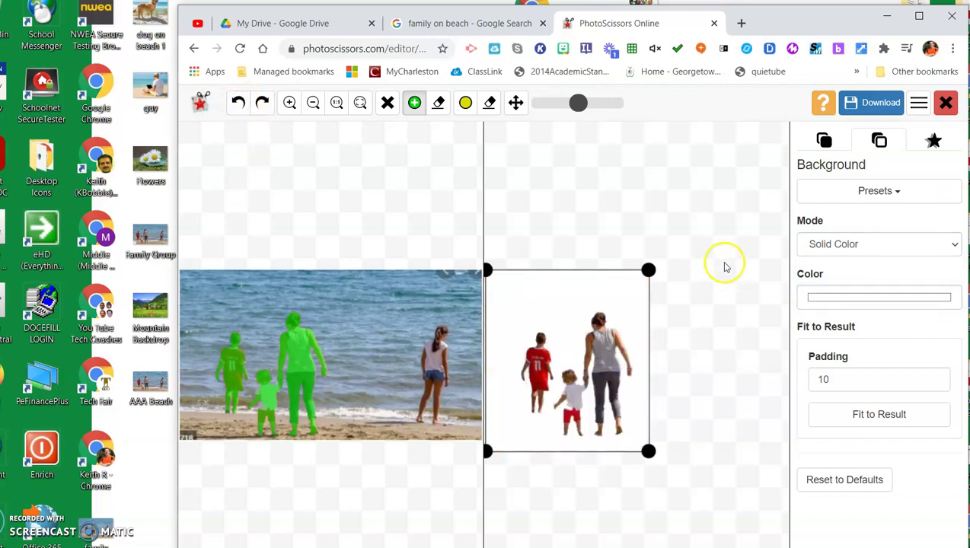
pyautogui.moveTo(649, 451); pyautogui.dragTo(730, 455)
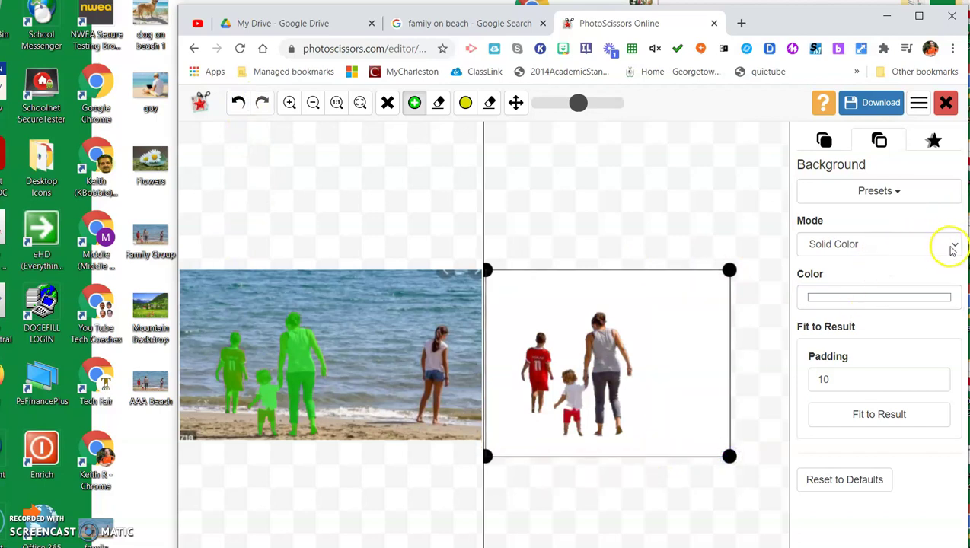
pyautogui.click(953, 250)
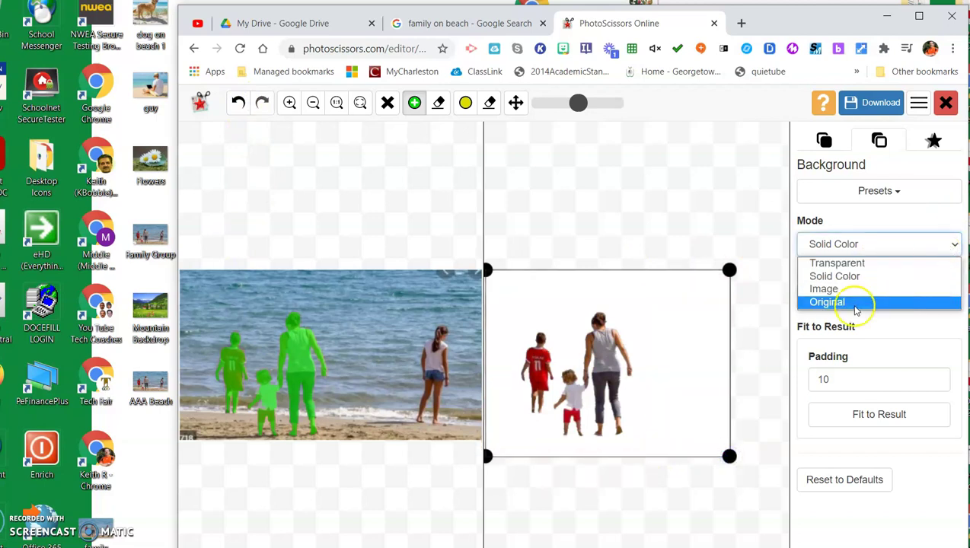
# Use the Mountain Backdrop picture as the background and shift it up and left behind the family
pyautogui.click(836, 290)
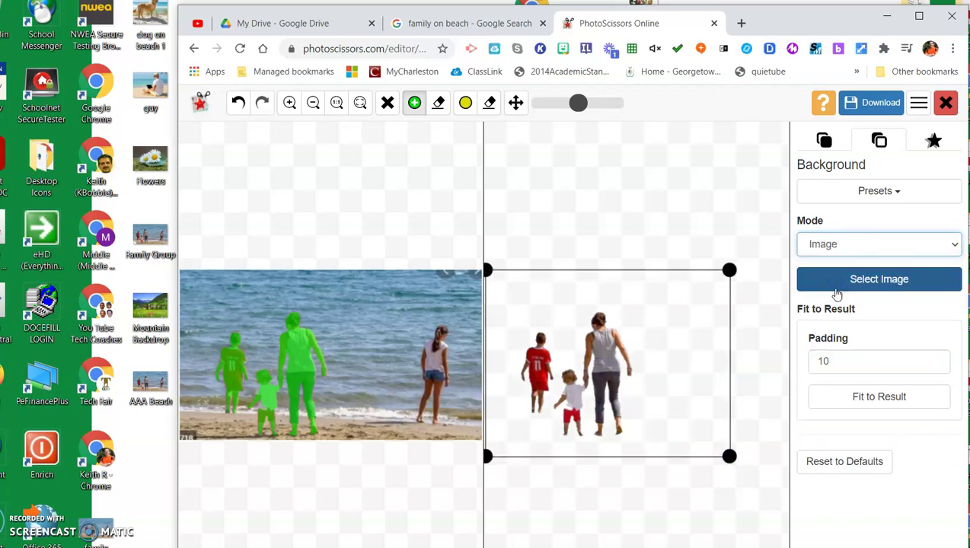
pyautogui.click(878, 281)
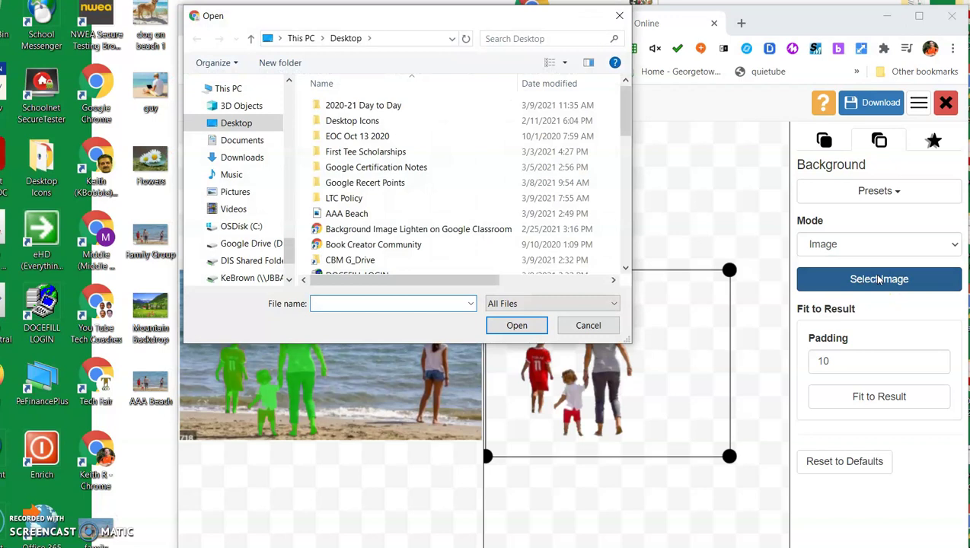
pyautogui.scroll(-2, 402, 204)
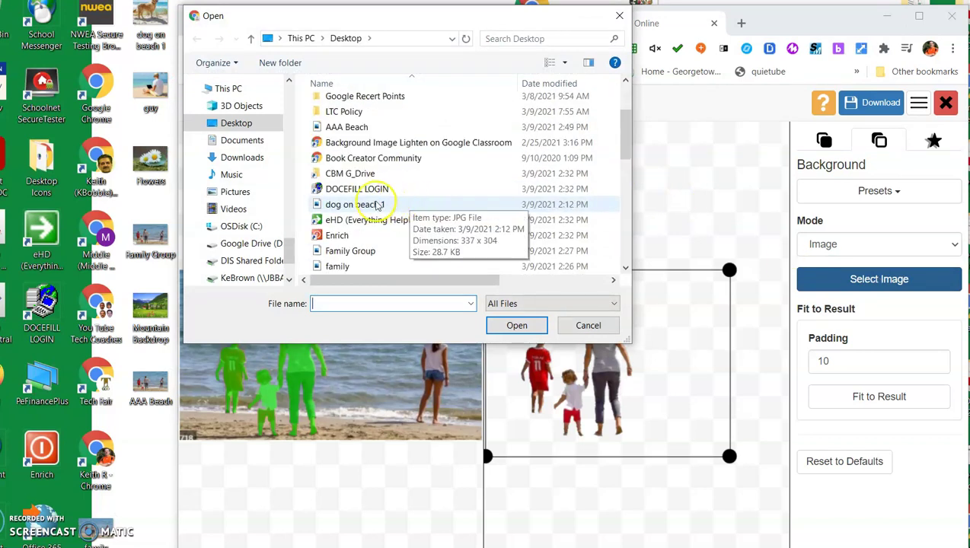
pyautogui.scroll(-2, 388, 210)
pyautogui.scroll(-3, 381, 217)
pyautogui.doubleClick(383, 205)
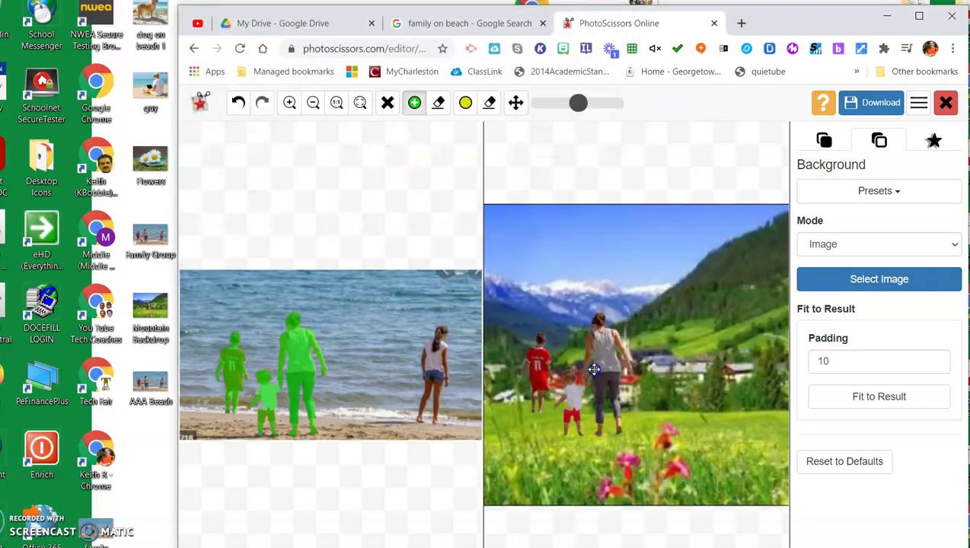
pyautogui.moveTo(706, 460); pyautogui.dragTo(688, 449)
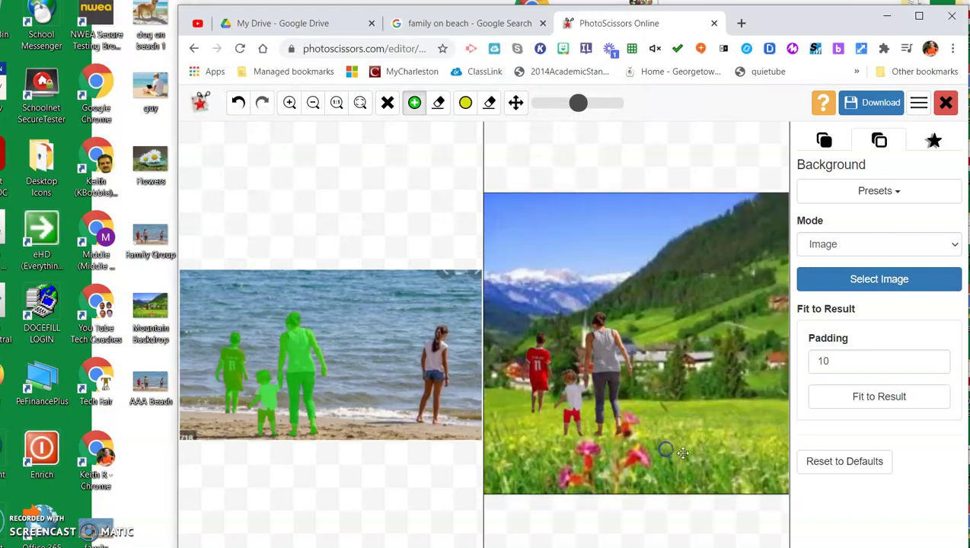
pyautogui.moveTo(699, 459); pyautogui.dragTo(695, 438)
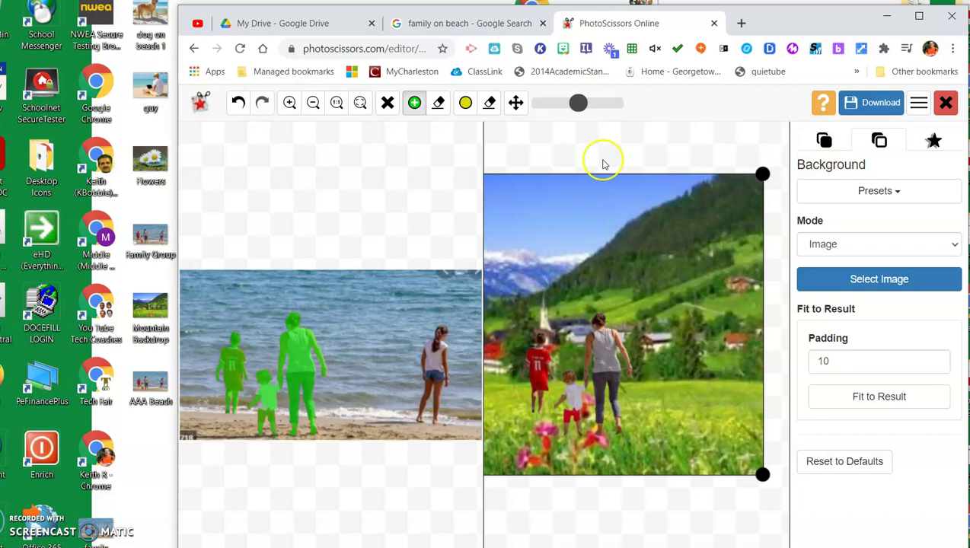
# Undo the background changes four times, back to the plain white background
pyautogui.click(237, 104)
pyautogui.click(237, 104)
pyautogui.click(236, 104)
pyautogui.click(237, 105)
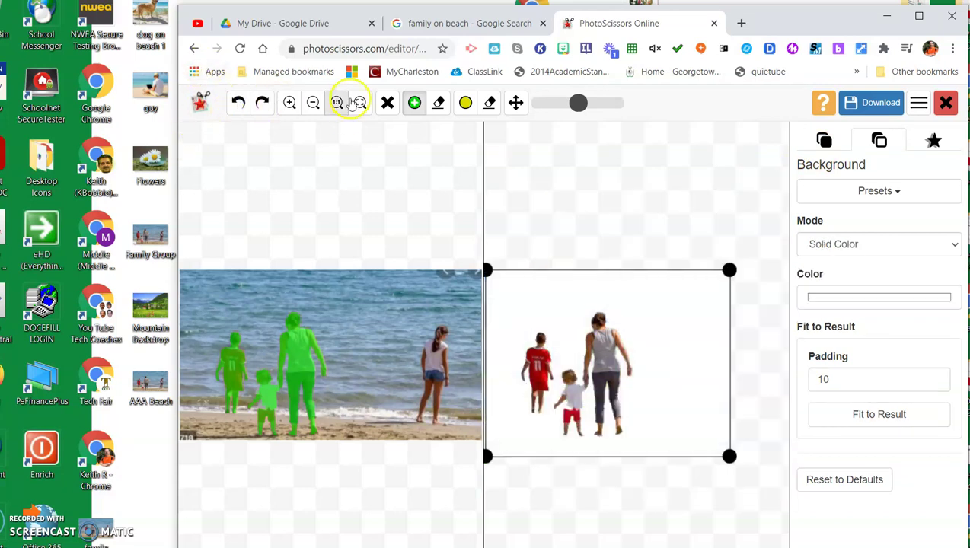
# Reload the editor page to restore the transparent cut-out with all four people
pyautogui.click(594, 25)
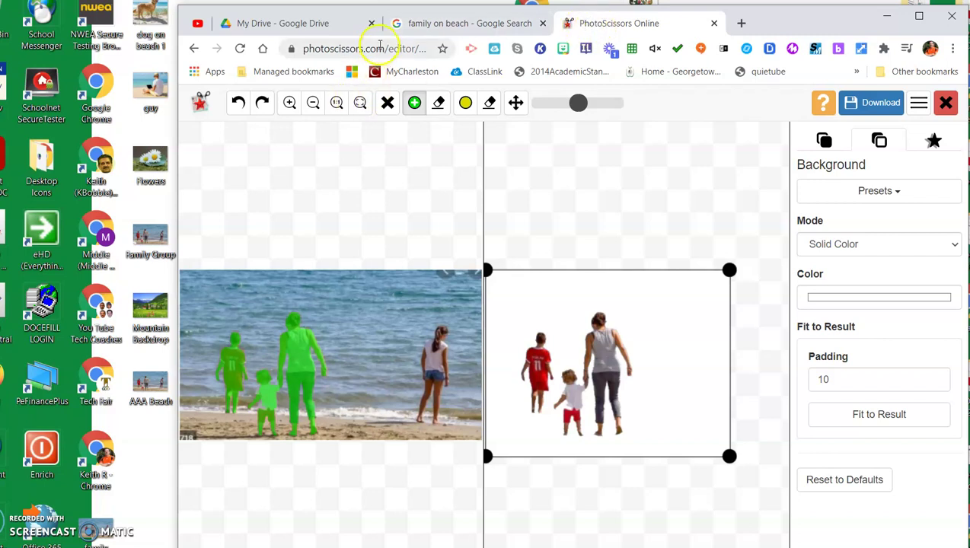
pyautogui.click(380, 48)
pyautogui.click(385, 48)
pyautogui.click(404, 49)
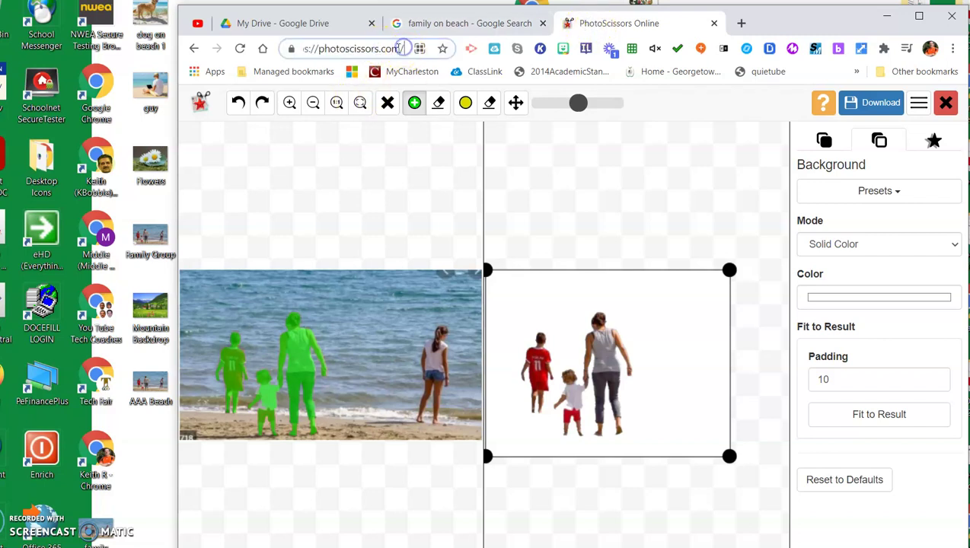
pyautogui.press('Return')
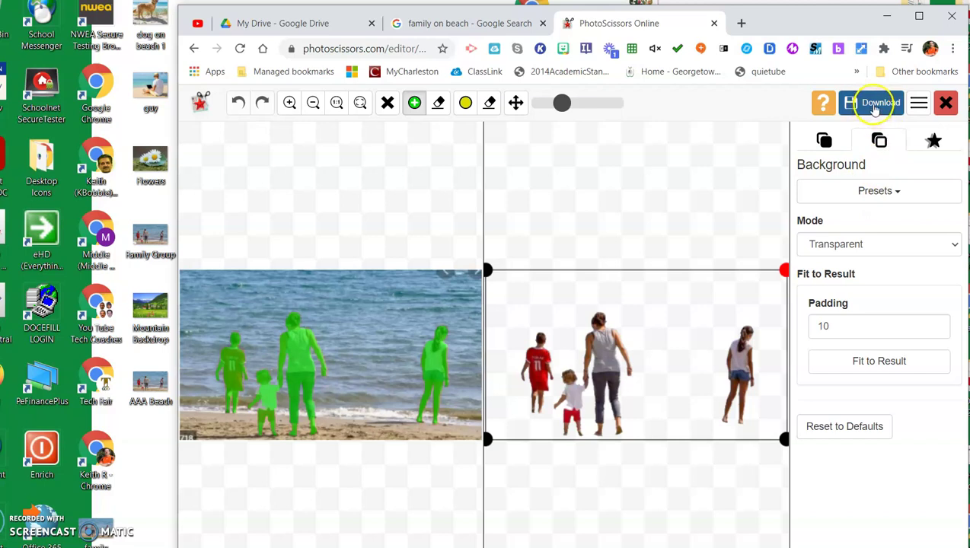
# Download the transparent beach cut-out as the 'AAA Beach' PNG, check Downloads, and close the editor
pyautogui.click(875, 107)
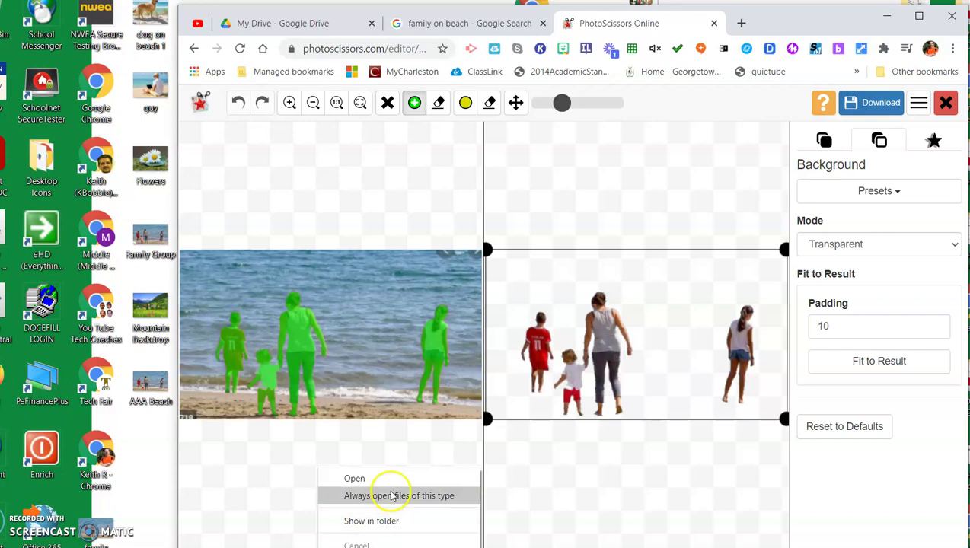
pyautogui.click(384, 520)
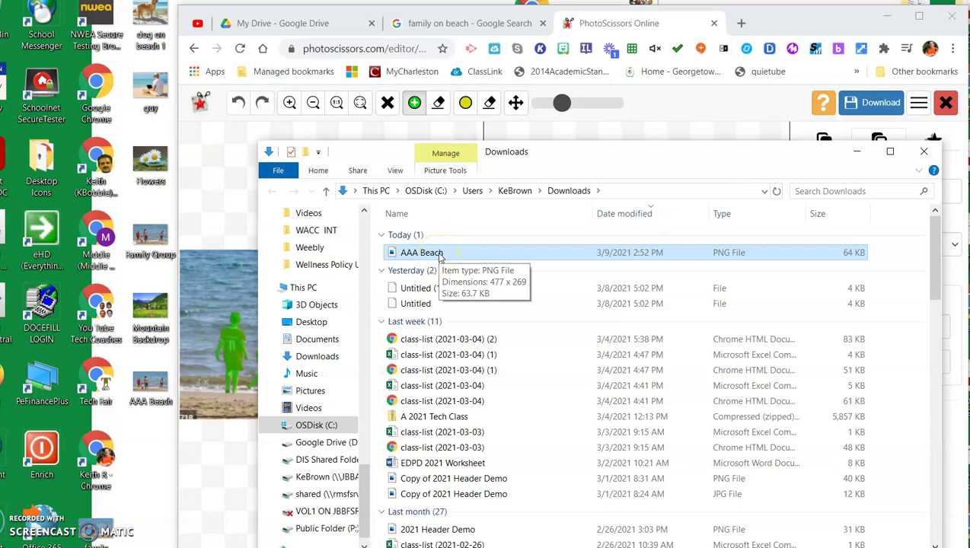
pyautogui.click(924, 151)
pyautogui.click(946, 102)
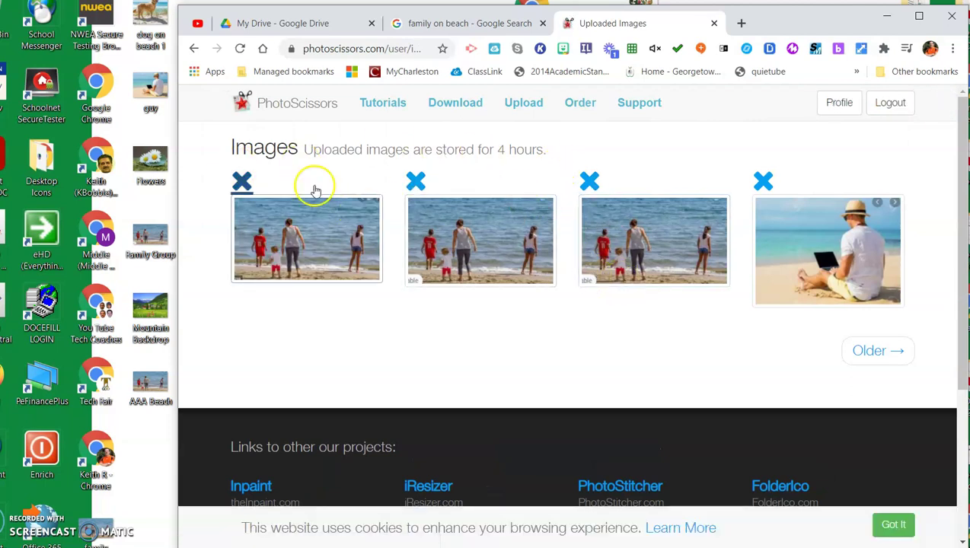
# Upload the Flowers desktop picture from the PhotoScissors home page to cut out the daisies
pyautogui.click(285, 101)
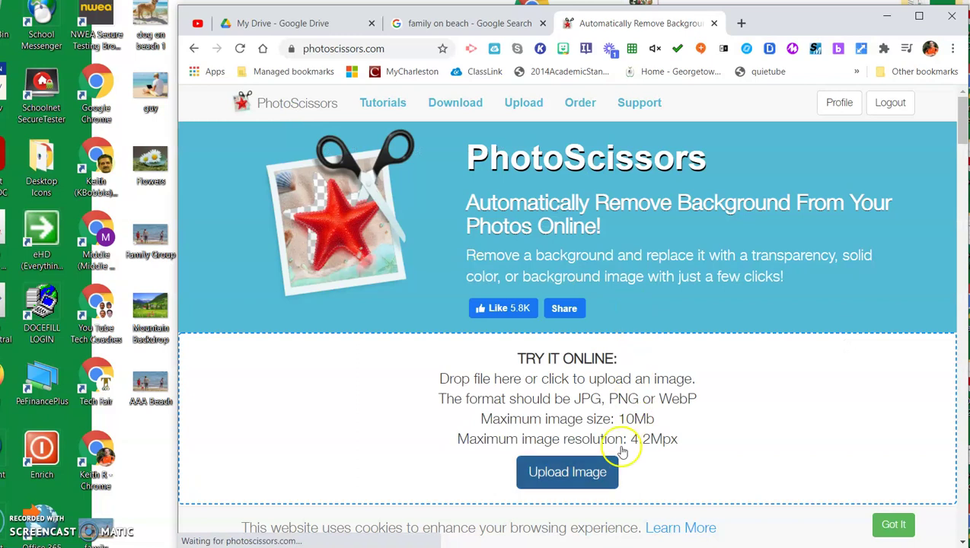
pyautogui.moveTo(150, 161); pyautogui.dragTo(571, 461)
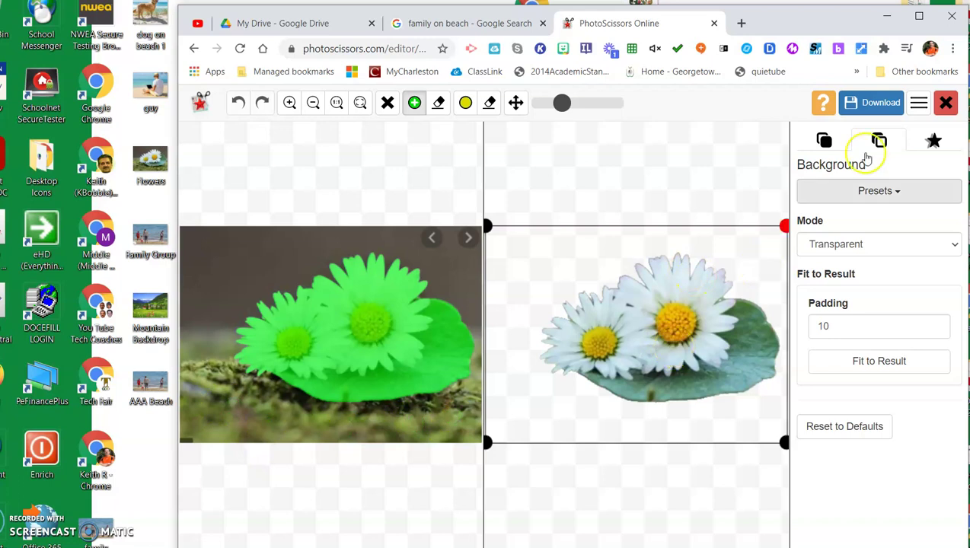
# Download the daisy cut-out as the 'Flowers' PNG and confirm it appears in Downloads
pyautogui.click(881, 105)
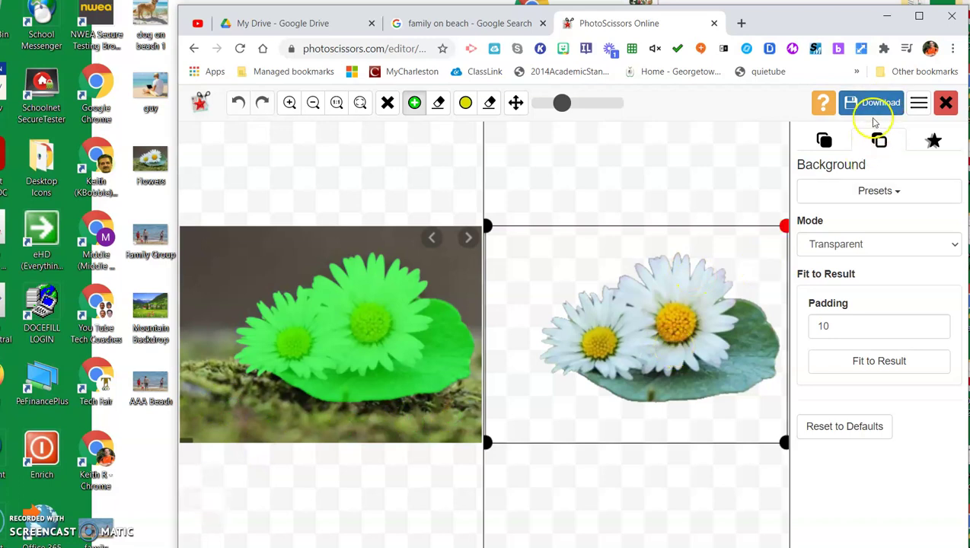
pyautogui.rightClick(318, 547)
pyautogui.click(373, 522)
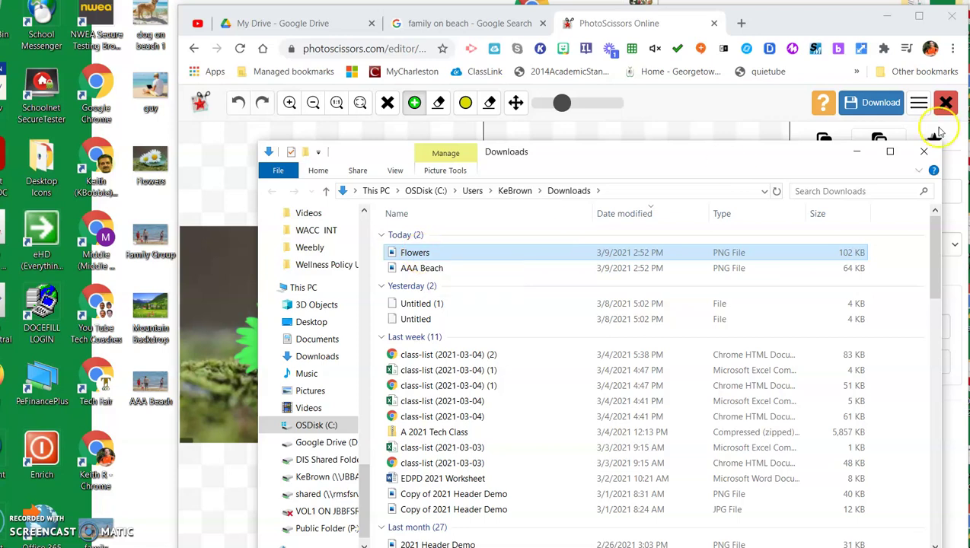
pyautogui.click(923, 151)
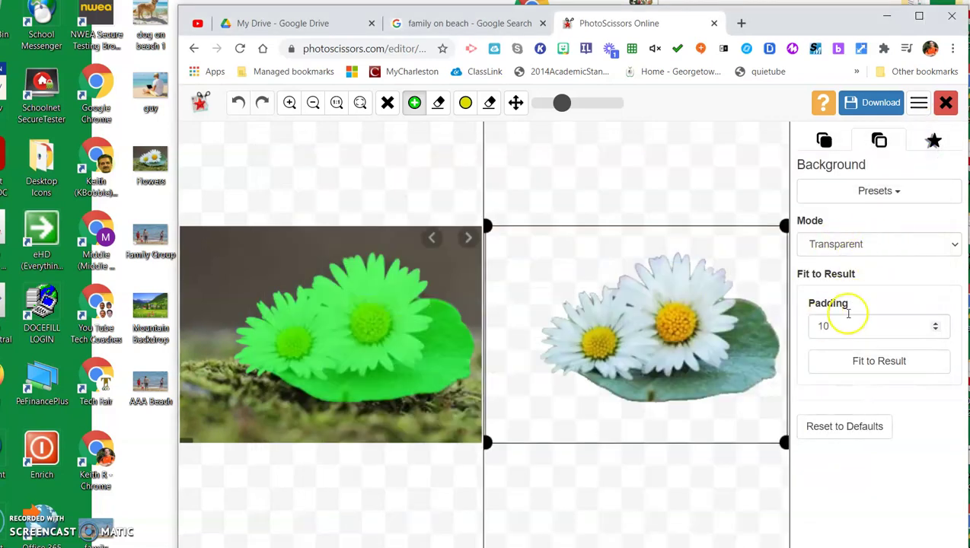